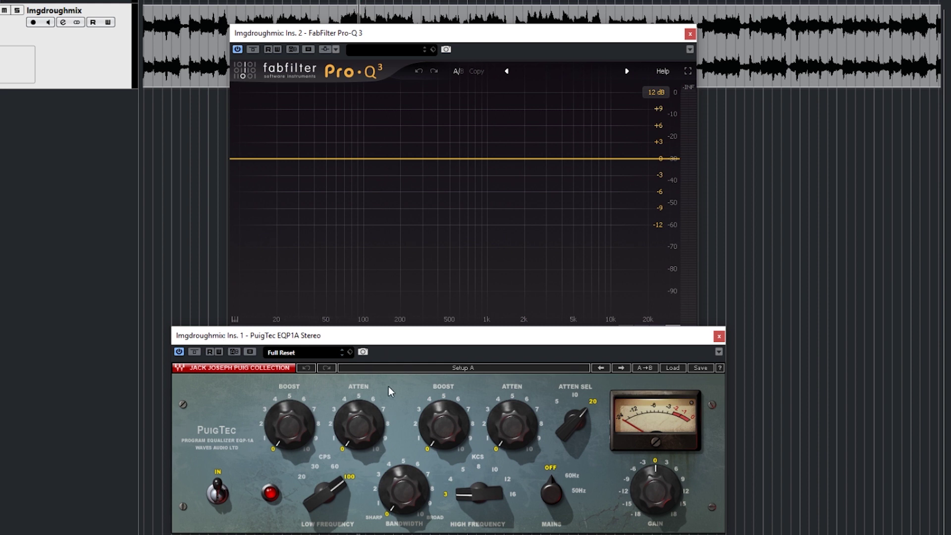
- While the mix plays, set the PuigTec low frequency to 60 CPS with boost at about 5 and attenuation at about 5.6
{"action": "key", "text": "space"}
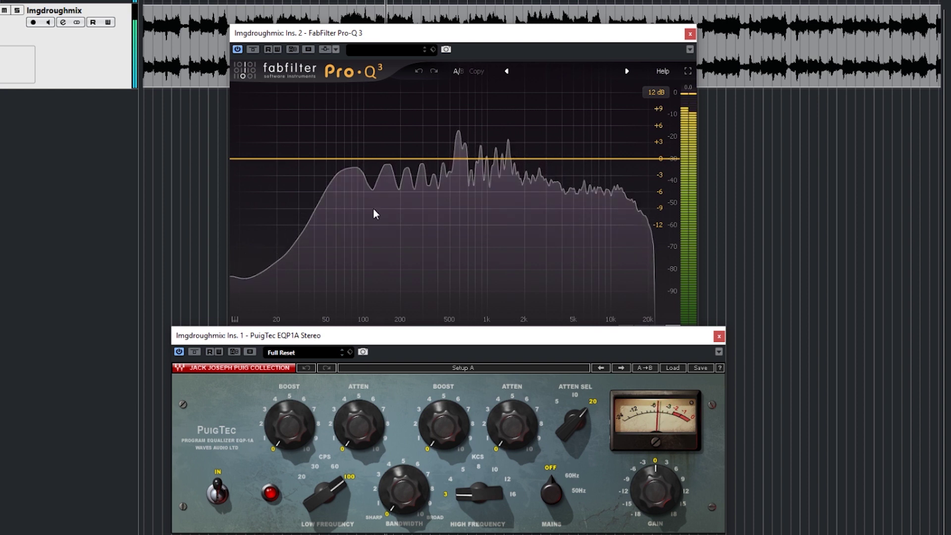
{"action": "left_click_drag", "start_coordinate": [358, 425], "coordinate": [357, 394]}
{"action": "left_click_drag", "start_coordinate": [289, 426], "coordinate": [290, 400]}
{"action": "left_click_drag", "start_coordinate": [325, 493], "coordinate": [325, 498]}
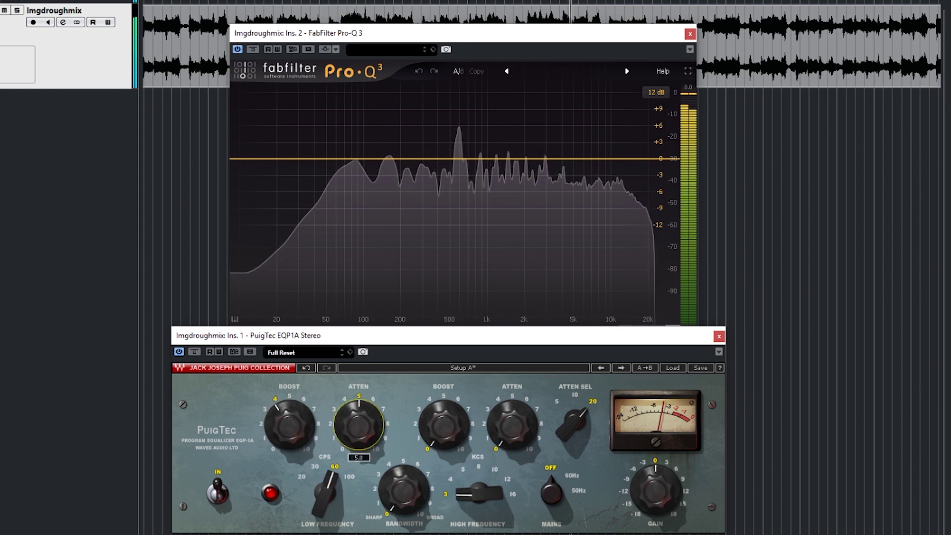
{"action": "left_click_drag", "start_coordinate": [358, 394], "coordinate": [358, 390]}
{"action": "left_click_drag", "start_coordinate": [289, 400], "coordinate": [289, 396]}
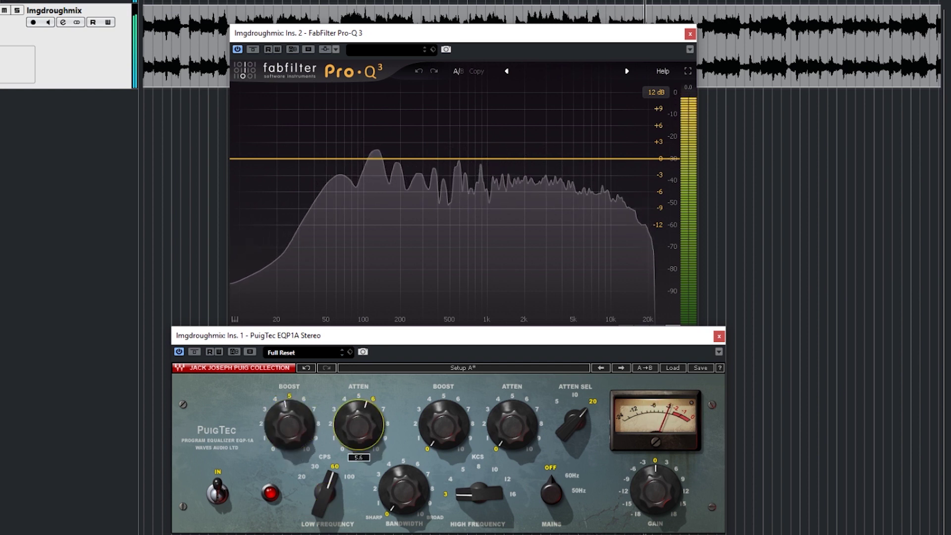
- Compare the PuigTec bypassed and active during playback, and set its low-frequency boost to 5.1
{"action": "left_click", "coordinate": [193, 351]}
{"action": "left_click_drag", "start_coordinate": [297, 444], "coordinate": [297, 439]}
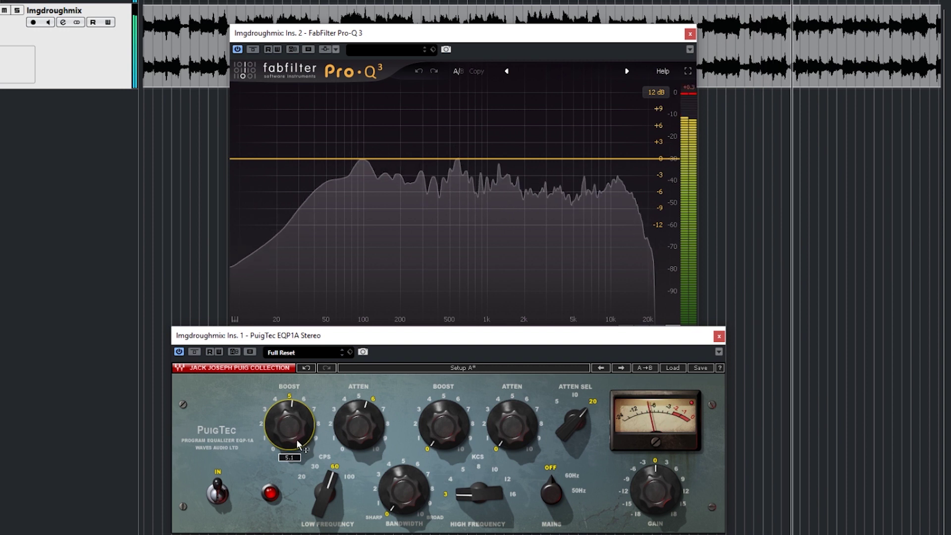
{"action": "key", "text": "Tab"}
{"action": "key", "text": "Return"}
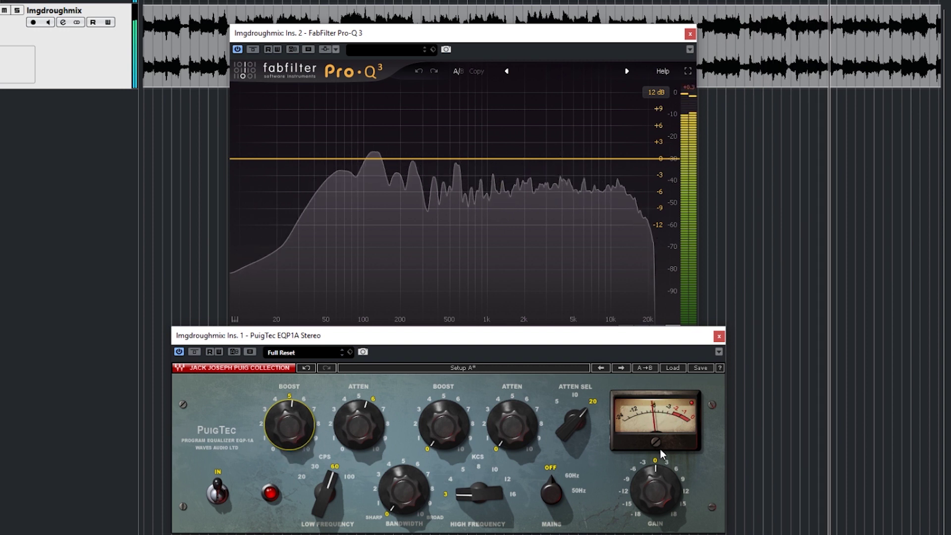
- Stop playback and lower the volume of the lmgdroughmix audio clip to -5.83 dB
{"action": "left_click", "coordinate": [204, 44]}
{"action": "key", "text": "space"}
{"action": "key", "text": "g"}
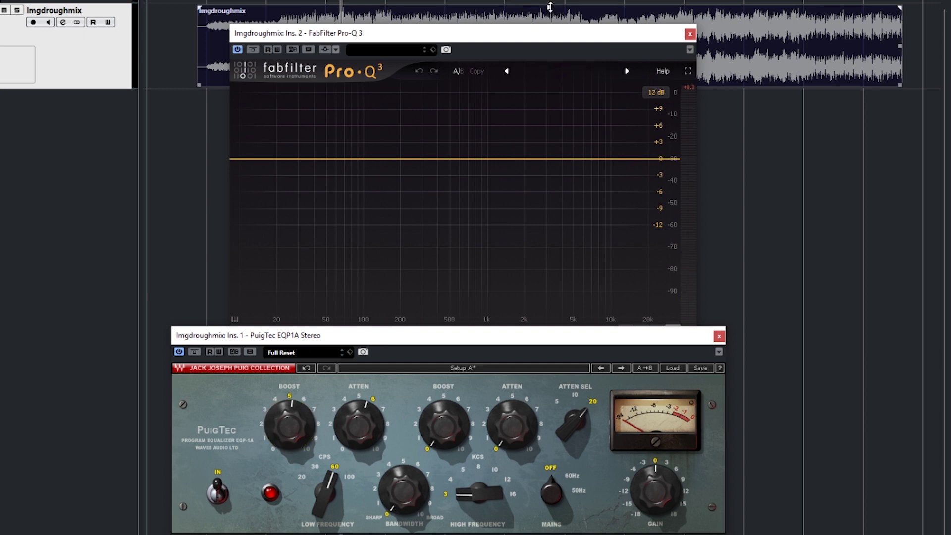
{"action": "left_click_drag", "start_coordinate": [550, 7], "coordinate": [547, 52]}
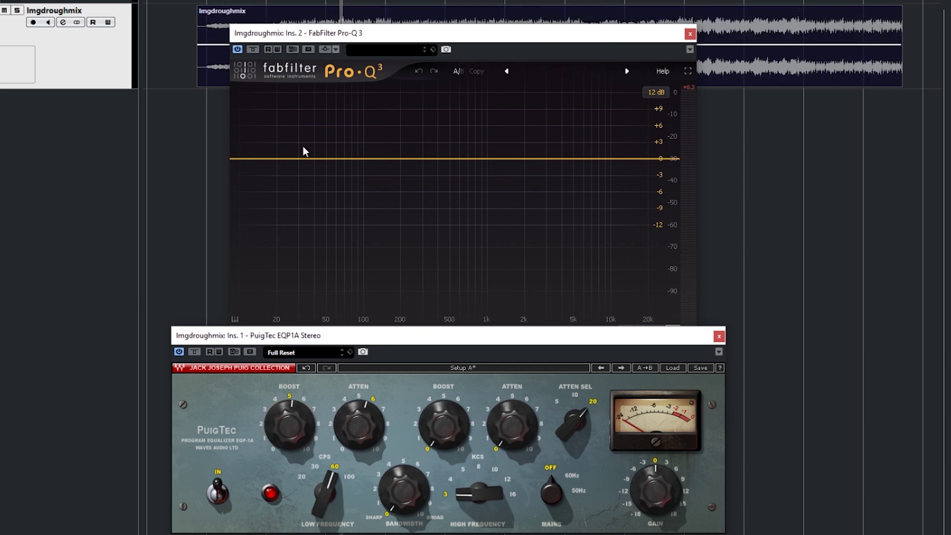
- On the PuigTec, set the low-frequency attenuation to about 7 during playback and the high-frequency selector to 10 KCS
{"action": "key", "text": "space"}
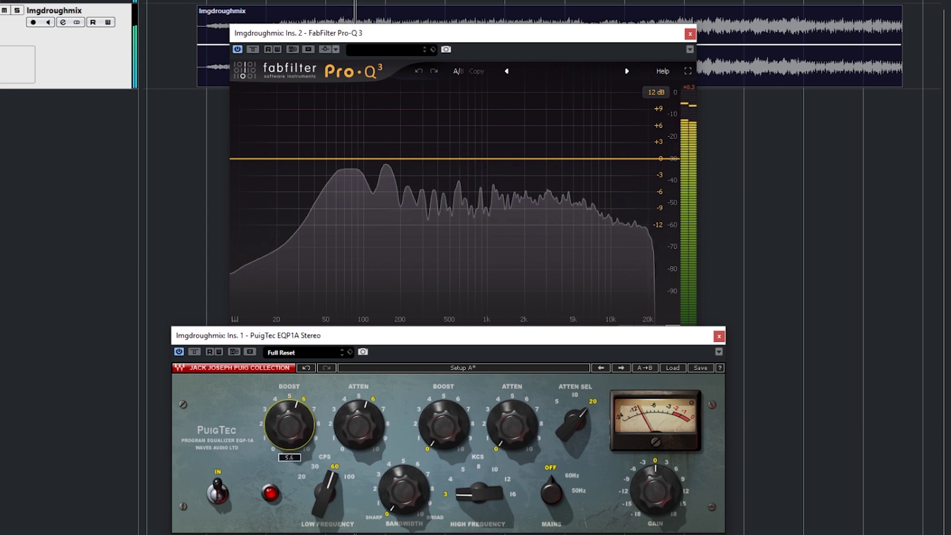
{"action": "left_click_drag", "start_coordinate": [375, 434], "coordinate": [375, 461]}
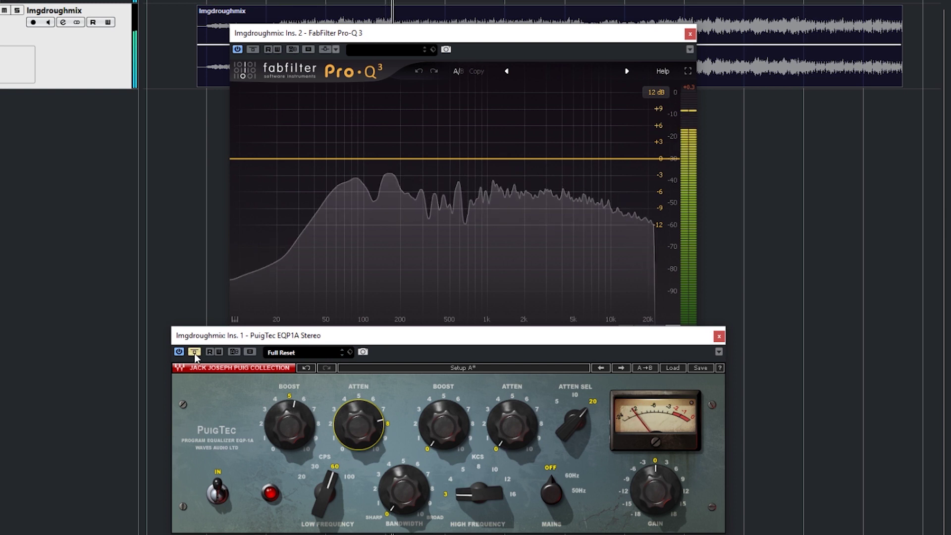
{"action": "mouse_move", "coordinate": [345, 337]}
{"action": "left_mouse_down"}
{"action": "mouse_move", "coordinate": [322, 330]}
{"action": "mouse_move", "coordinate": [338, 332]}
{"action": "left_mouse_up"}
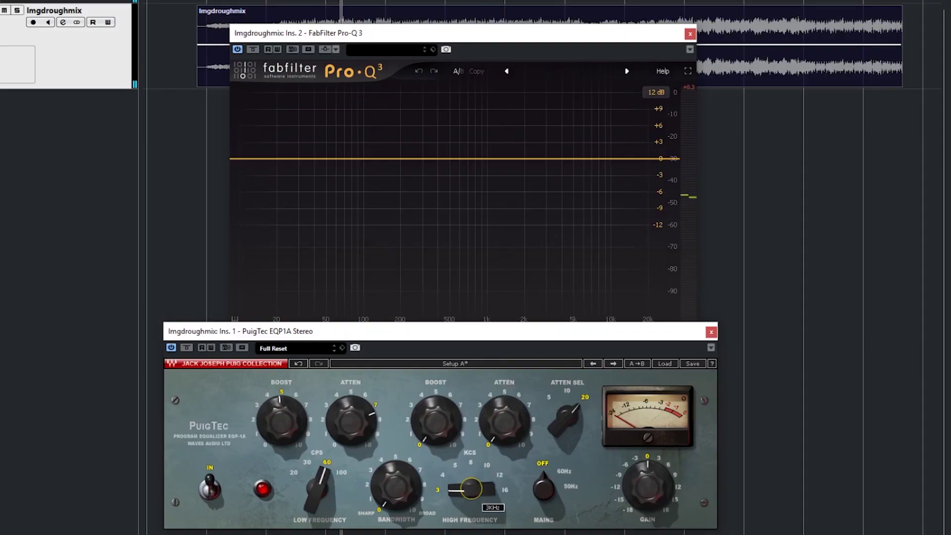
{"action": "scroll", "coordinate": [471, 489], "scroll_direction": "up", "scroll_amount": 3}
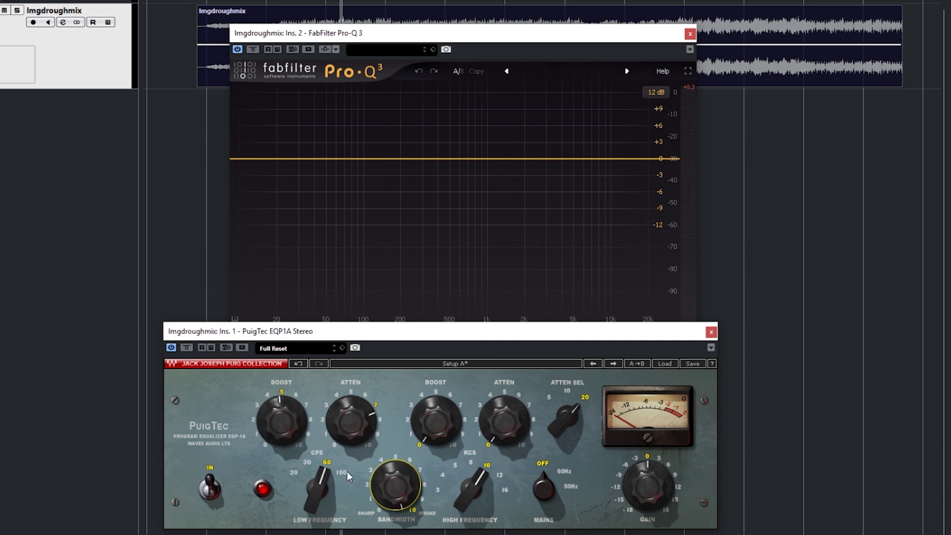
- Try a Pro-Q 3 bell of about +2.5 dB near 1.86 kHz with different Q widths to illustrate the PuigTec bandwidth control
{"action": "left_click_drag", "start_coordinate": [530, 159], "coordinate": [520, 145]}
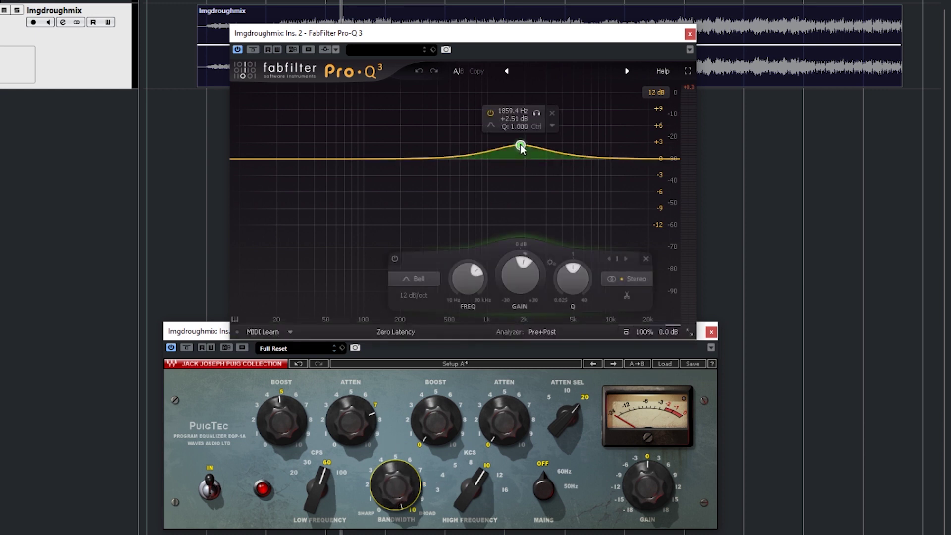
{"action": "left_click_drag", "start_coordinate": [586, 287], "coordinate": [568, 266]}
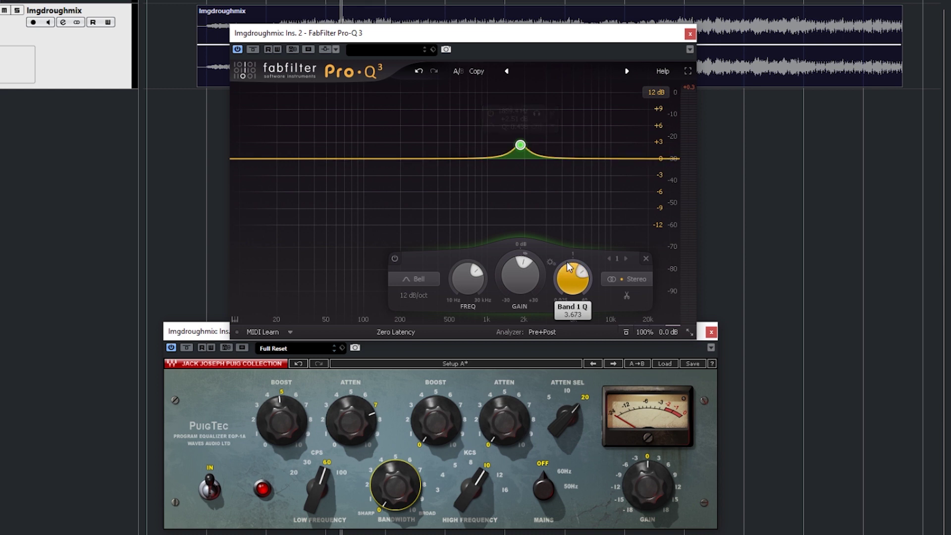
{"action": "left_click", "coordinate": [395, 483]}
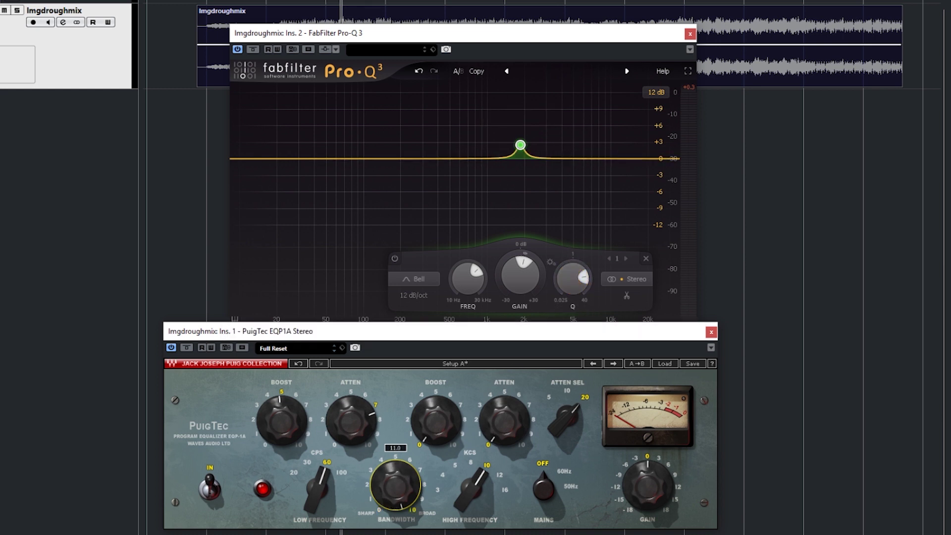
{"action": "left_click_drag", "start_coordinate": [569, 285], "coordinate": [569, 331]}
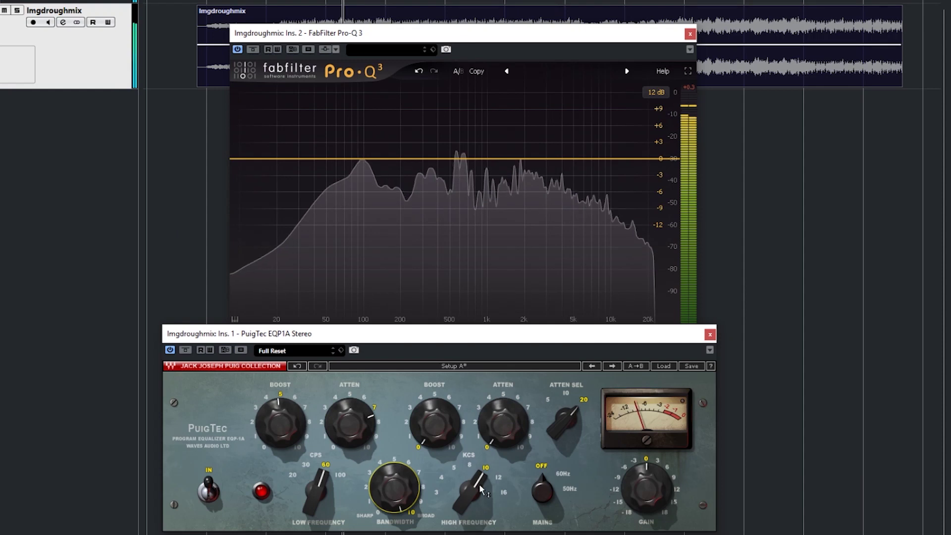
- Raise the PuigTec high-frequency boost to about 9.8 while the mix plays
{"action": "left_click_drag", "start_coordinate": [434, 423], "coordinate": [434, 367]}
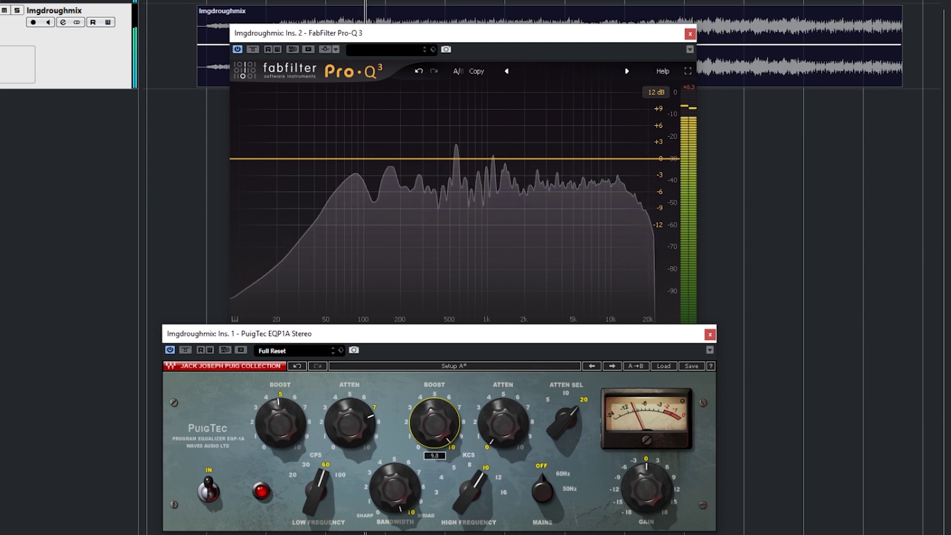
{"action": "mouse_move", "coordinate": [438, 411]}
{"action": "left_mouse_down"}
{"action": "mouse_move", "coordinate": [439, 424]}
{"action": "mouse_move", "coordinate": [438, 412]}
{"action": "left_mouse_up"}
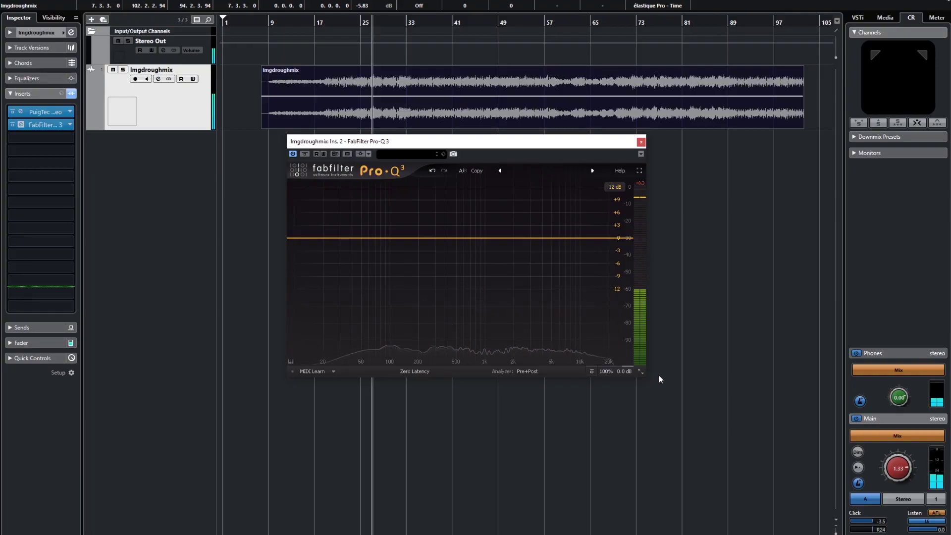
- Enlarge the Pro-Q 3 window and add a dynamic bell at about 102 Hz with a dynamic range of about -3.3 dB
{"action": "left_click", "coordinate": [640, 372]}
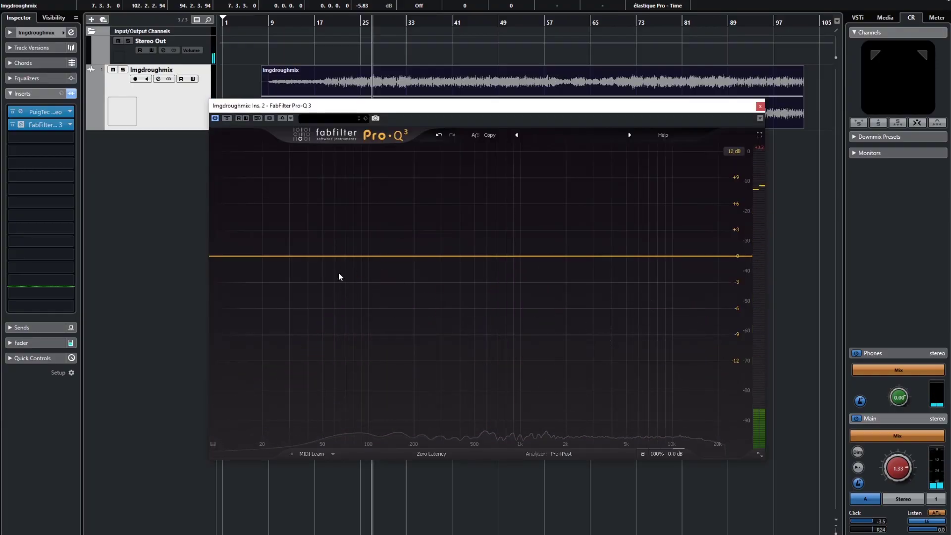
{"action": "left_click", "coordinate": [367, 256]}
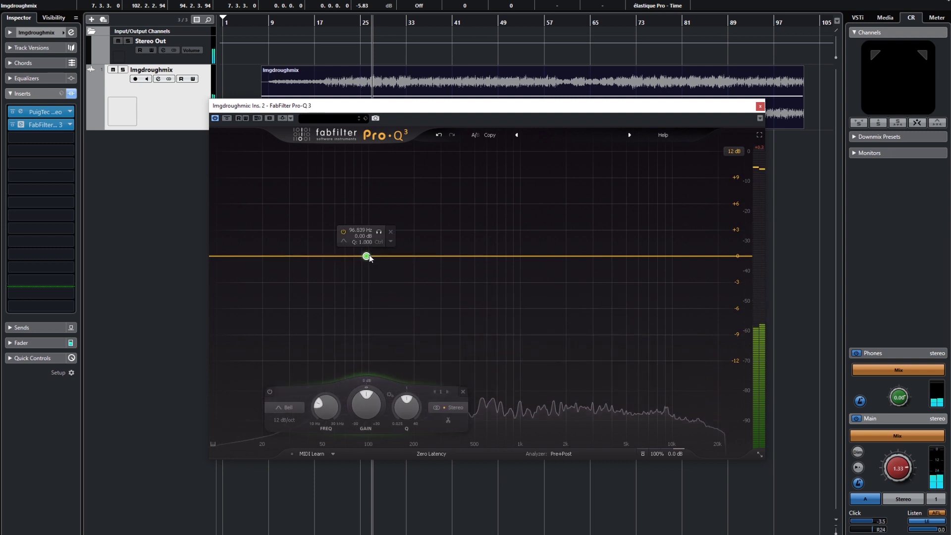
{"action": "left_click_drag", "start_coordinate": [367, 257], "coordinate": [369, 256]}
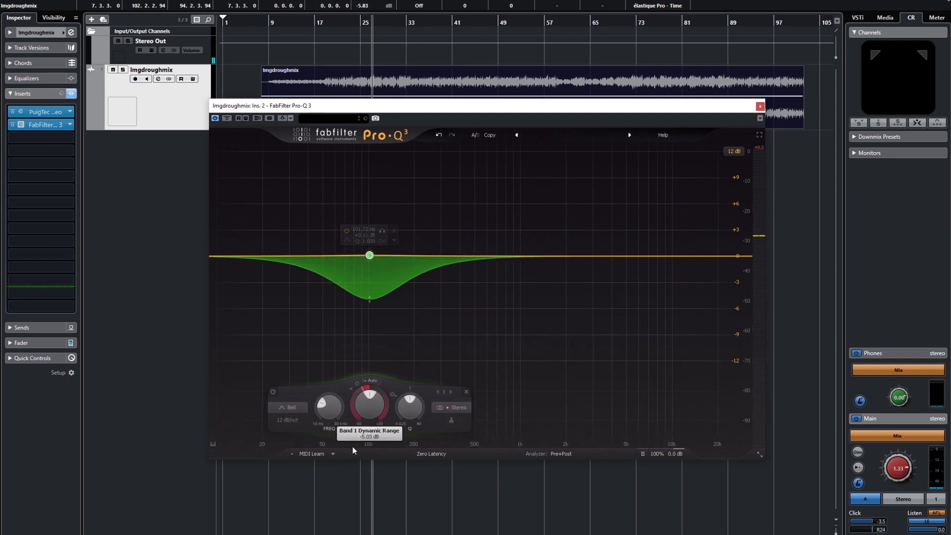
{"action": "key", "text": "space"}
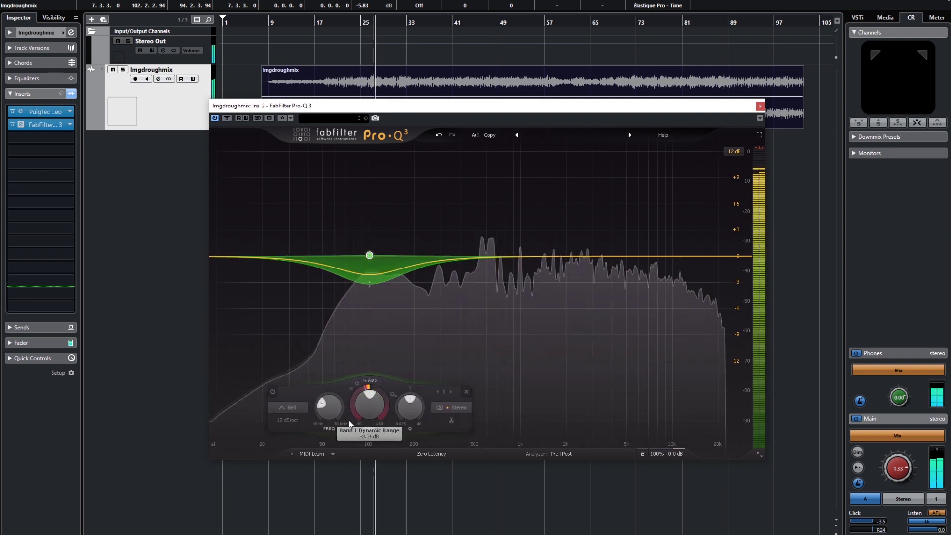
{"action": "key", "text": "space"}
- Add a second bell band at about 36 Hz with about +1.2 dB of gain and listen to it
{"action": "left_click_drag", "start_coordinate": [300, 257], "coordinate": [301, 244]}
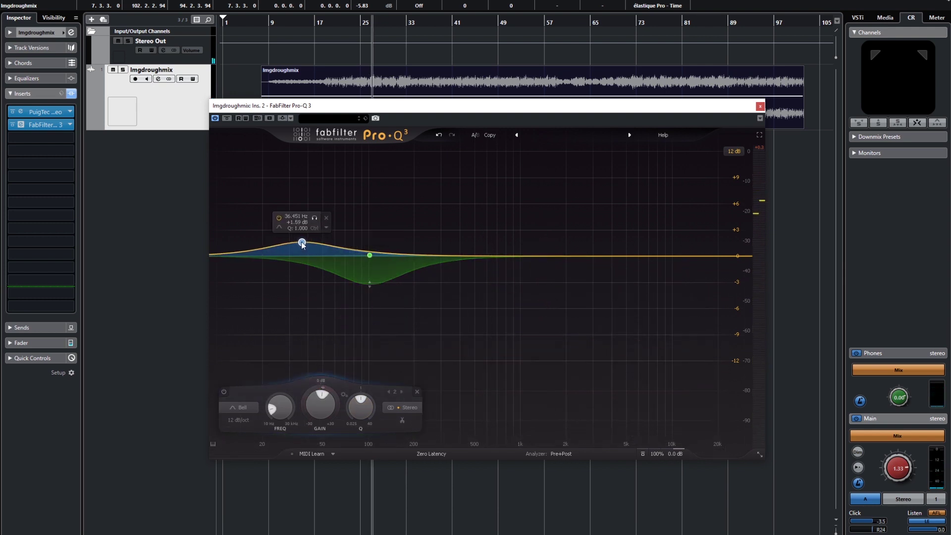
{"action": "key", "text": "space"}
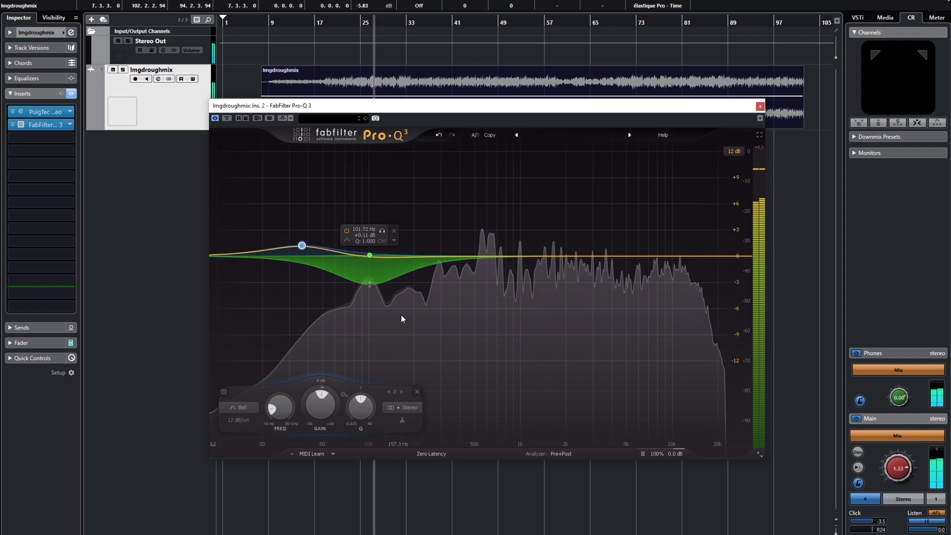
{"action": "key", "text": "space"}
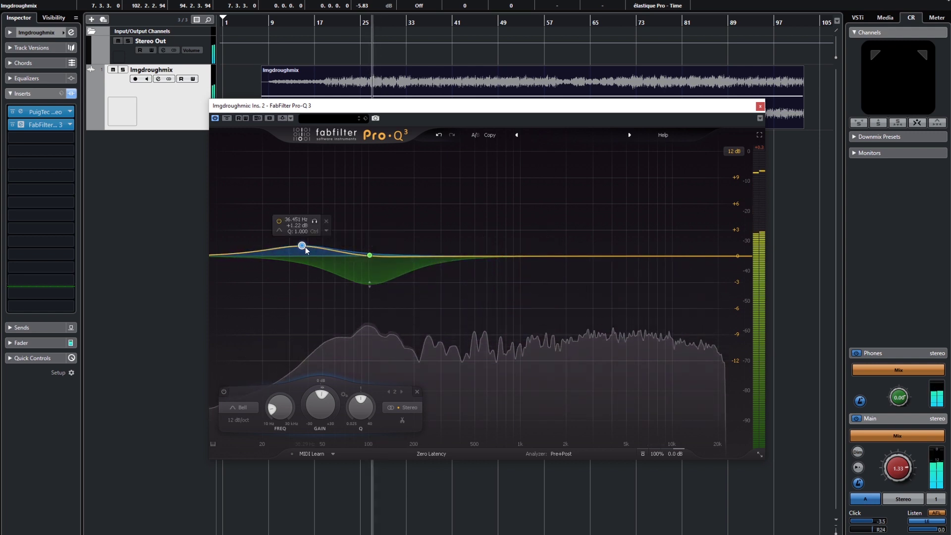
- Change the second band to a Low Shelf at about 38 Hz with about +4.3 dB of gain
{"action": "left_click", "coordinate": [239, 407]}
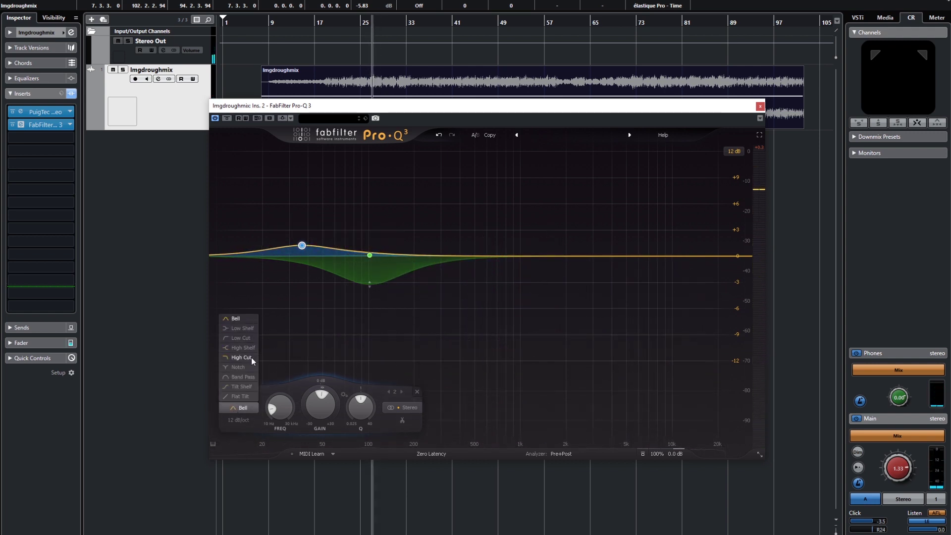
{"action": "left_click", "coordinate": [248, 328]}
{"action": "left_click_drag", "start_coordinate": [303, 252], "coordinate": [305, 238]}
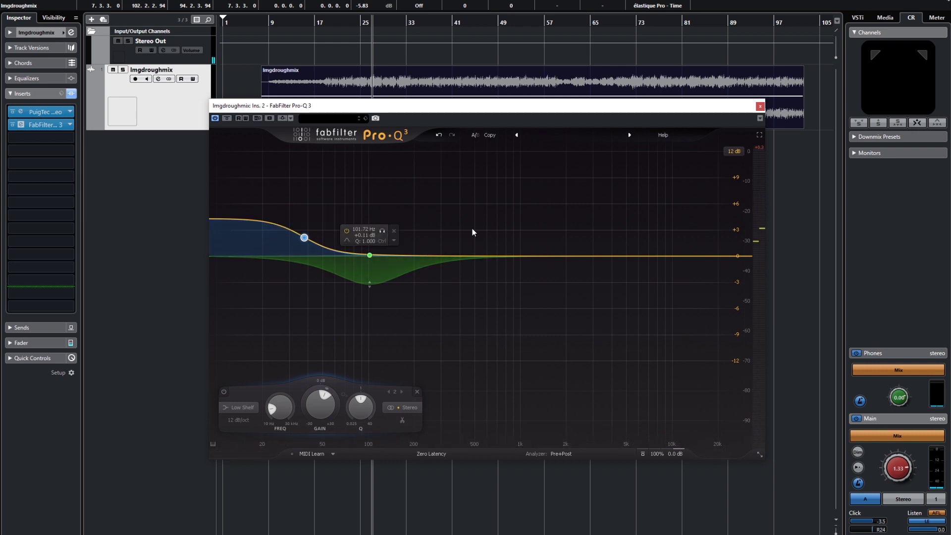
- During playback, set the 102 Hz band's dynamic range to about -5 dB and raise the low shelf to about +6.6 dB
{"action": "key", "text": "space"}
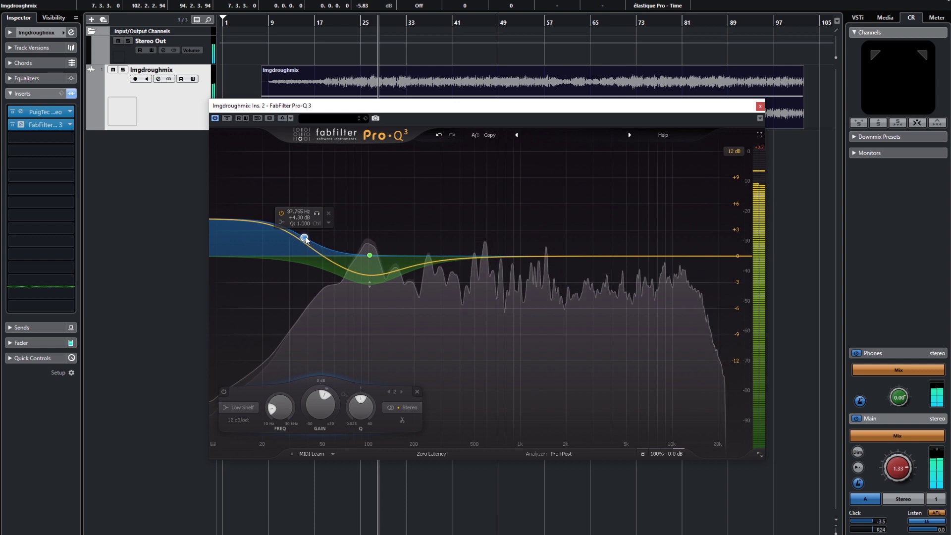
{"action": "left_click", "coordinate": [369, 256]}
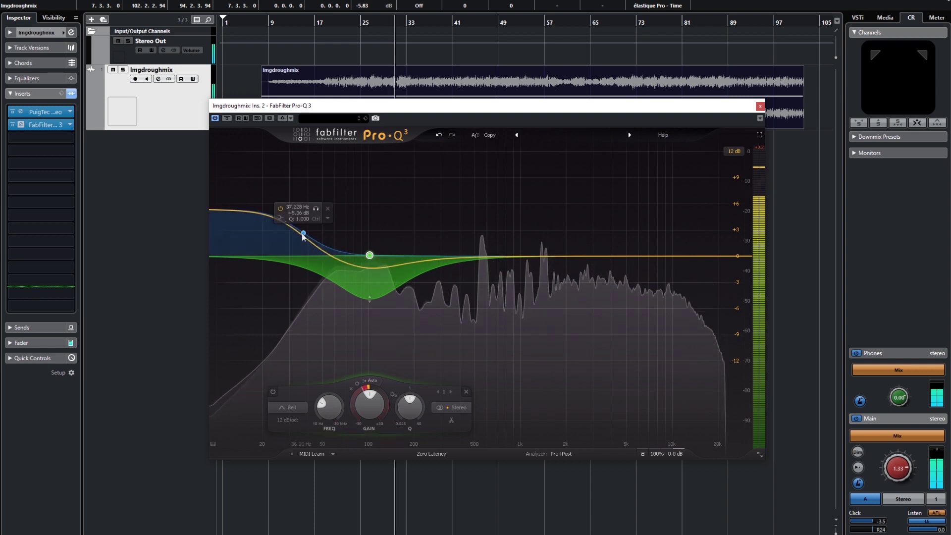
{"action": "left_click_drag", "start_coordinate": [304, 232], "coordinate": [305, 223]}
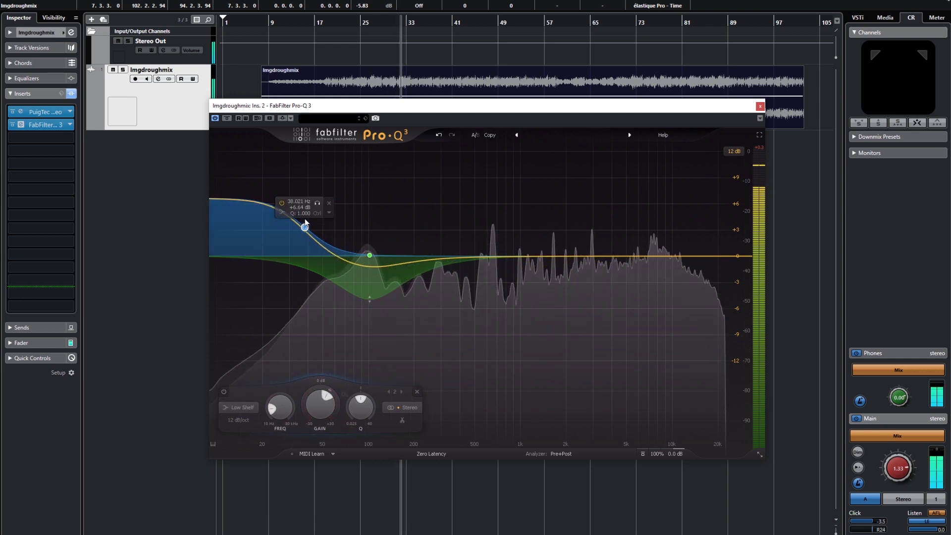
{"action": "left_click", "coordinate": [370, 255]}
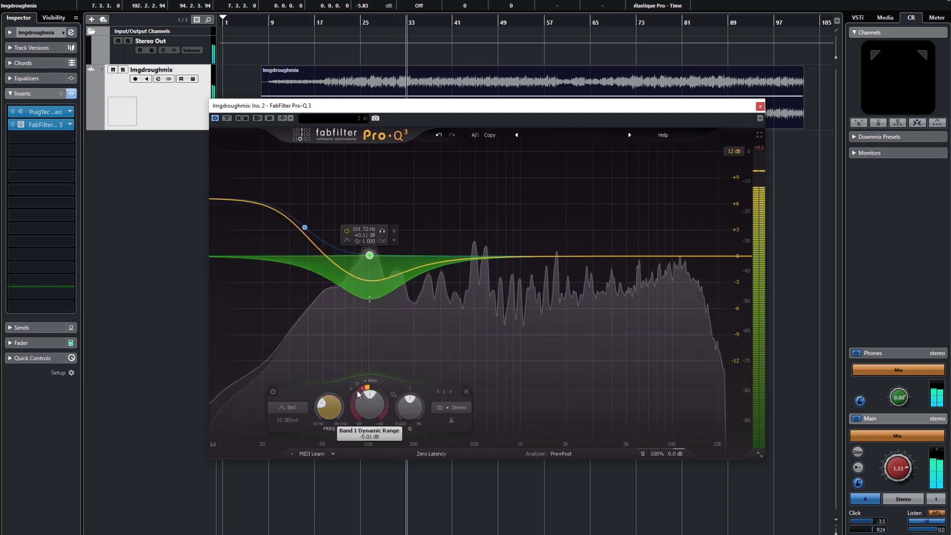
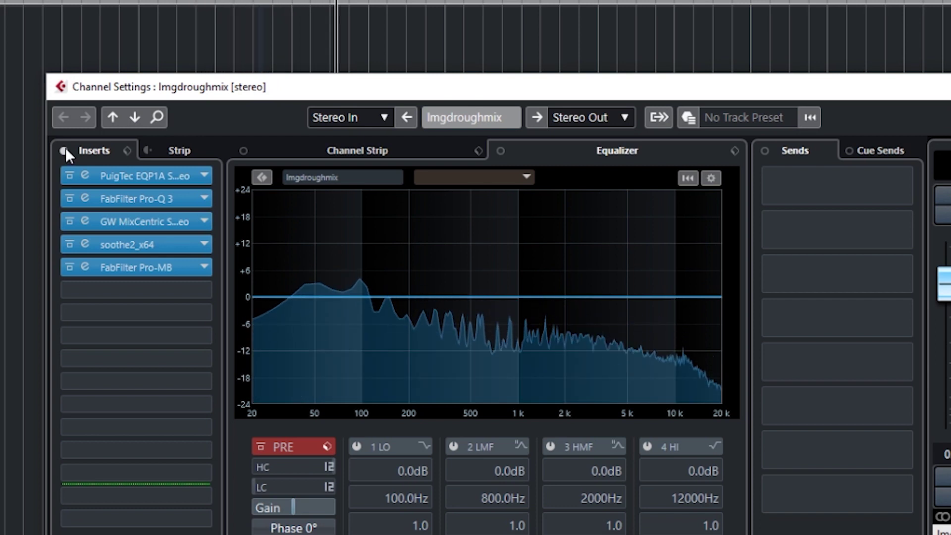
- Bypass all inserts on the lmgdroughmix channel and re-enable them to compare the unprocessed and processed mix
{"action": "left_click", "coordinate": [66, 148]}
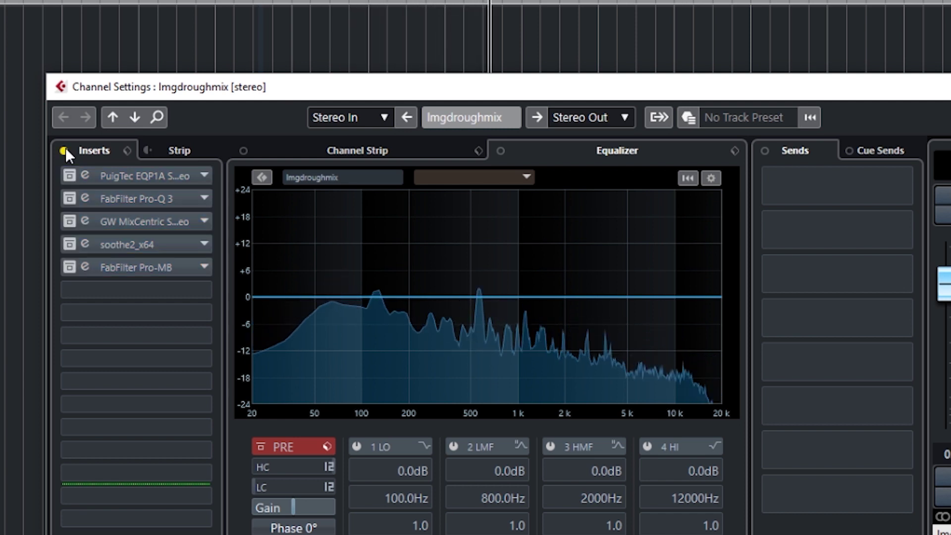
{"action": "left_click", "coordinate": [65, 149]}
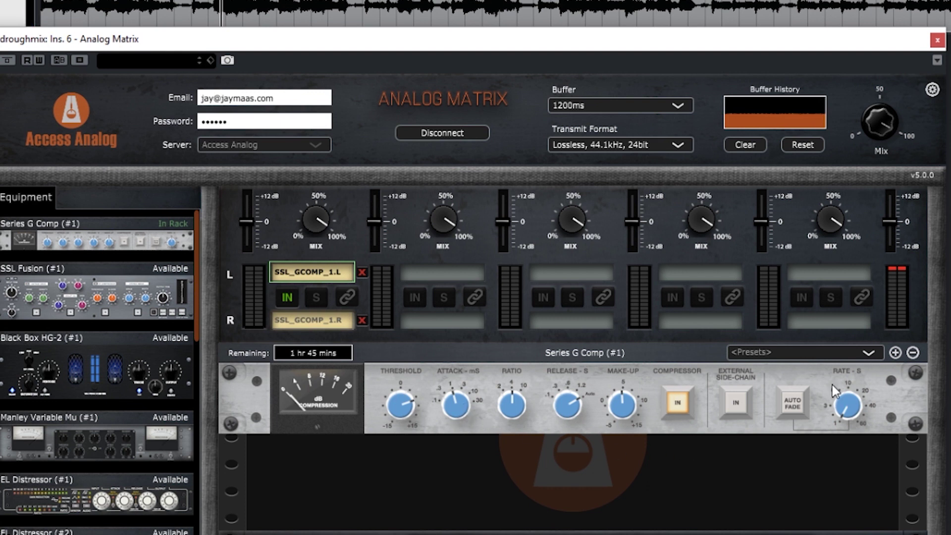
- Adjust the compression threshold of the Series G Comp in Analog Matrix while the mix plays
{"action": "left_click_drag", "start_coordinate": [403, 391], "coordinate": [427, 432]}
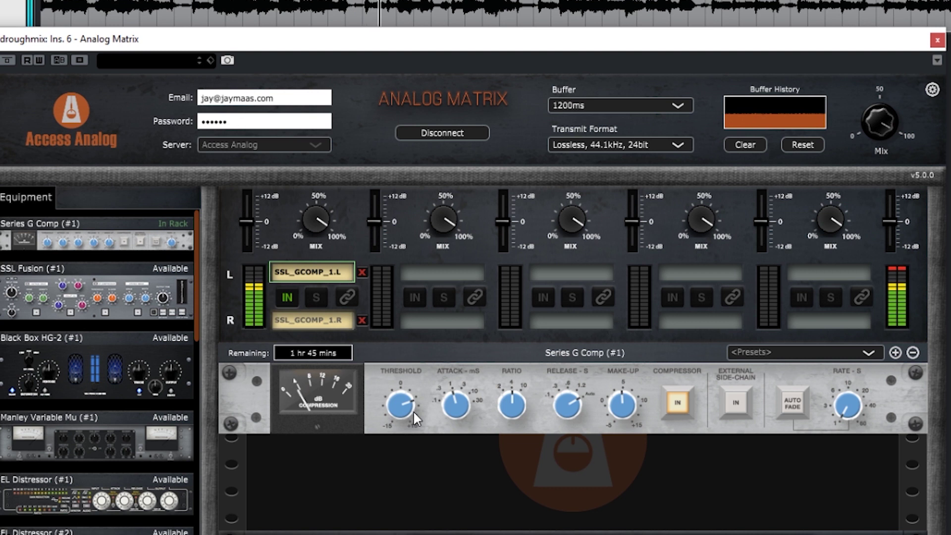
{"action": "left_click_drag", "start_coordinate": [412, 407], "coordinate": [429, 382]}
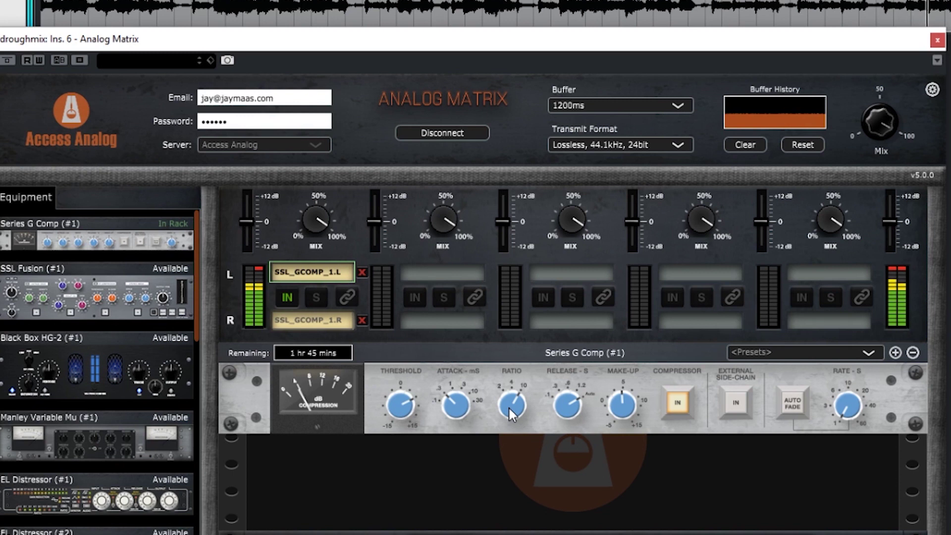
- Set the Series G Comp ratio to 4 and try different wet/dry blends with Analog Matrix's overall Mix control during playback
{"action": "left_click_drag", "start_coordinate": [510, 412], "coordinate": [510, 426]}
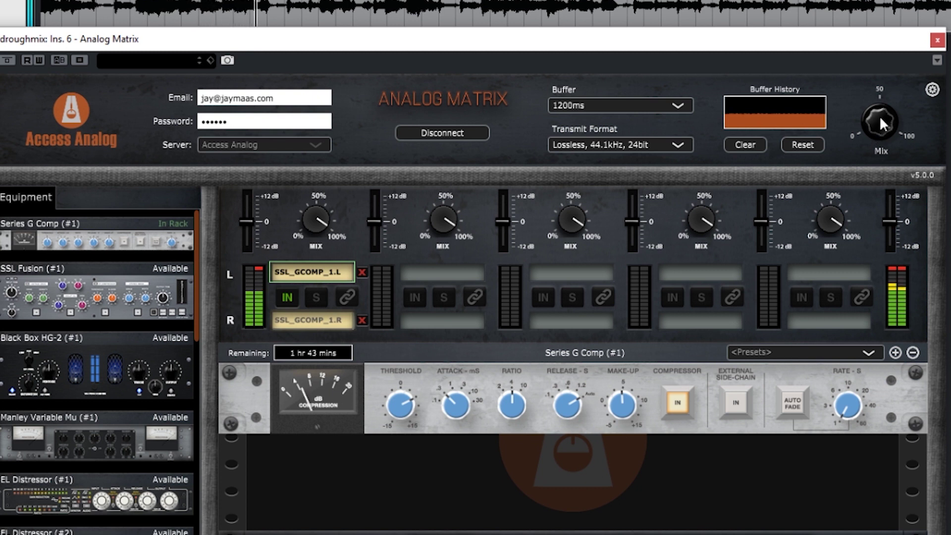
{"action": "left_click_drag", "start_coordinate": [878, 115], "coordinate": [884, 149]}
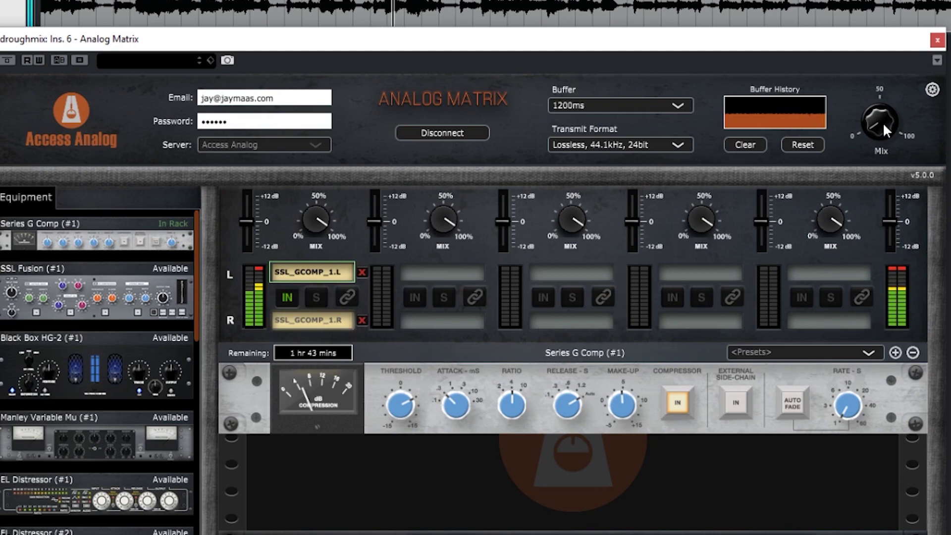
{"action": "left_click_drag", "start_coordinate": [883, 122], "coordinate": [886, 97]}
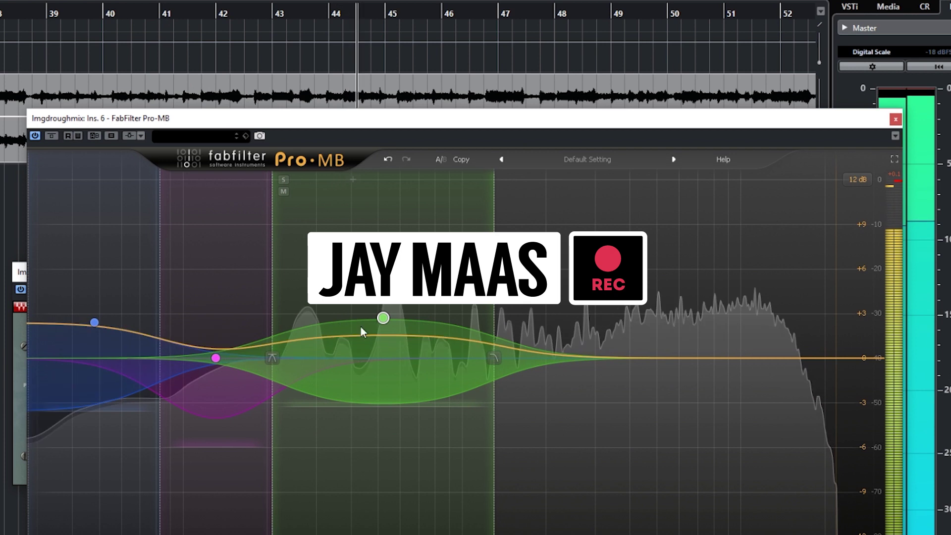
- In FabFilter Pro-MB, raise the green band to about +3 dB and the lowest band to about +4.2 dB with its crossover near 75 Hz
{"action": "left_click_drag", "start_coordinate": [385, 315], "coordinate": [385, 306]}
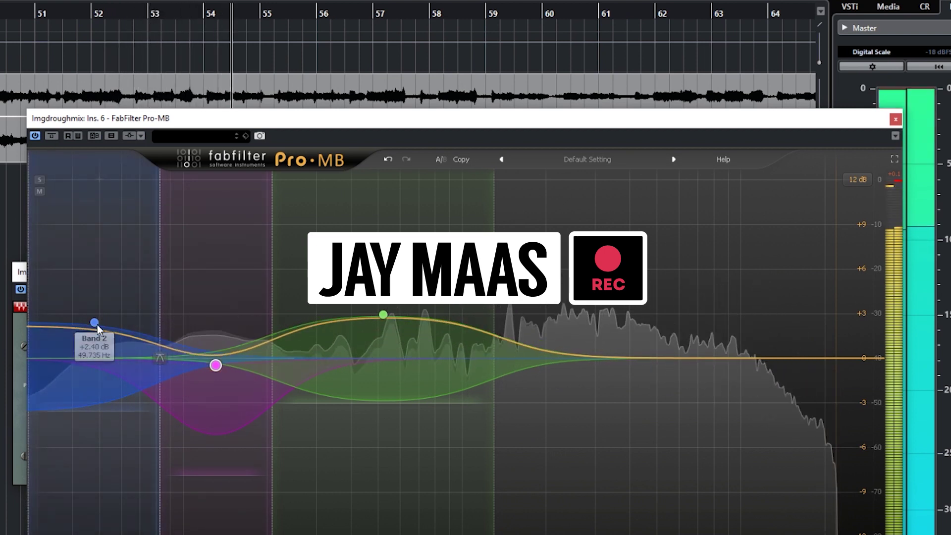
{"action": "left_click_drag", "start_coordinate": [159, 278], "coordinate": [147, 277]}
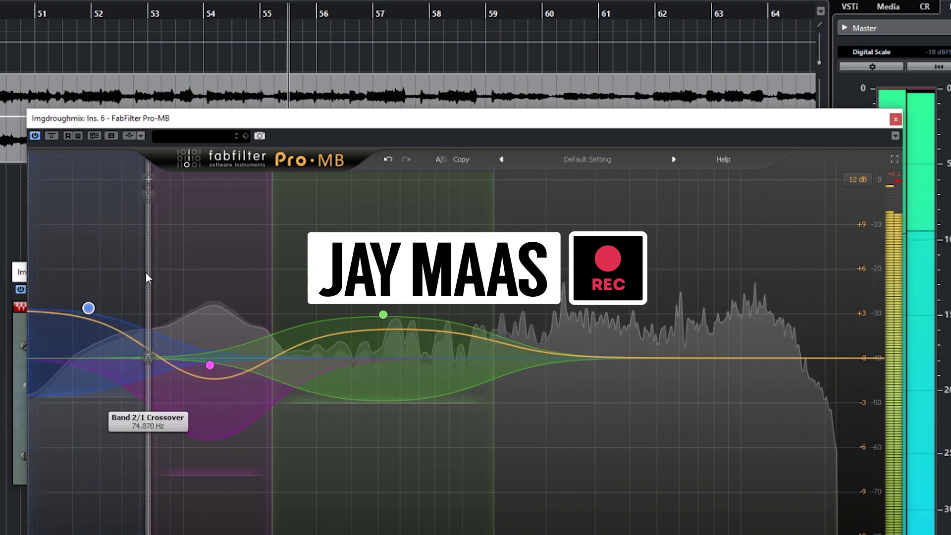
{"action": "left_click_drag", "start_coordinate": [88, 308], "coordinate": [89, 295]}
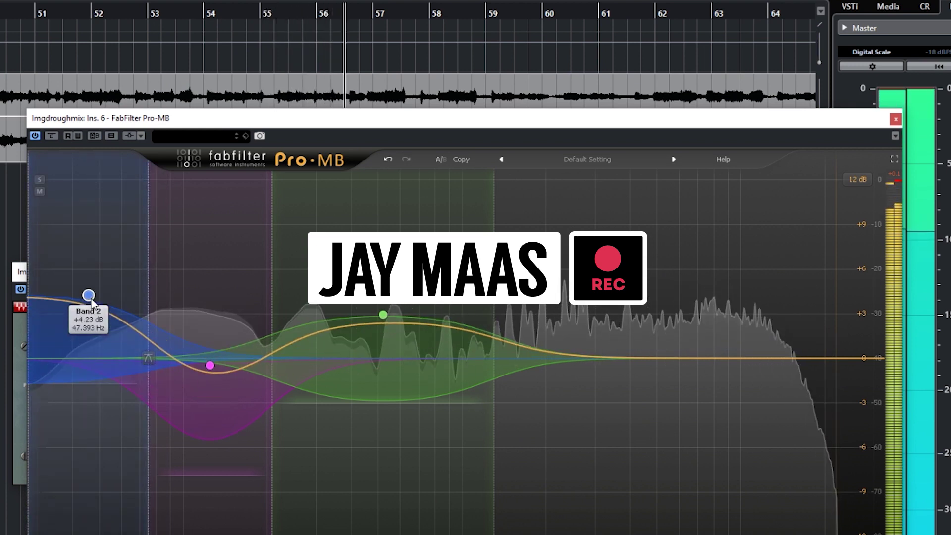
{"action": "left_click_drag", "start_coordinate": [678, 114], "coordinate": [540, 93]}
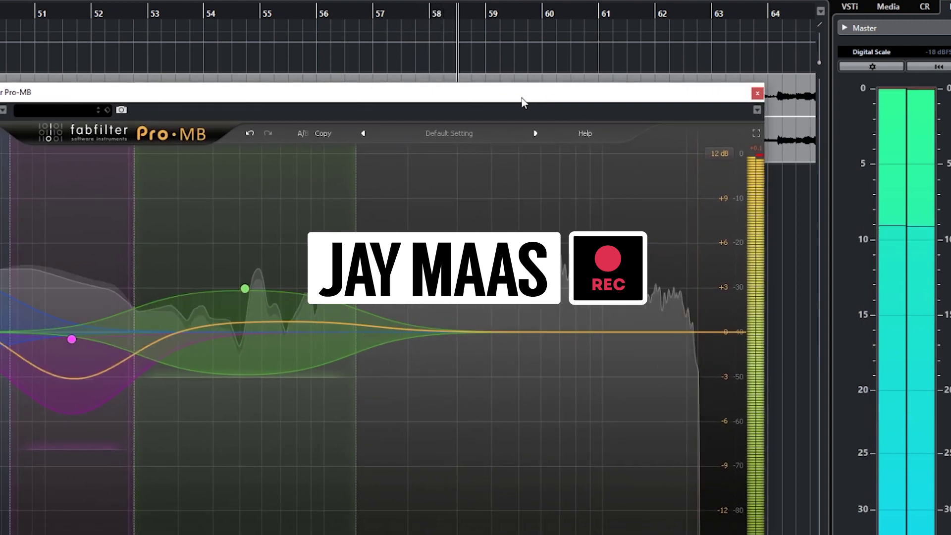